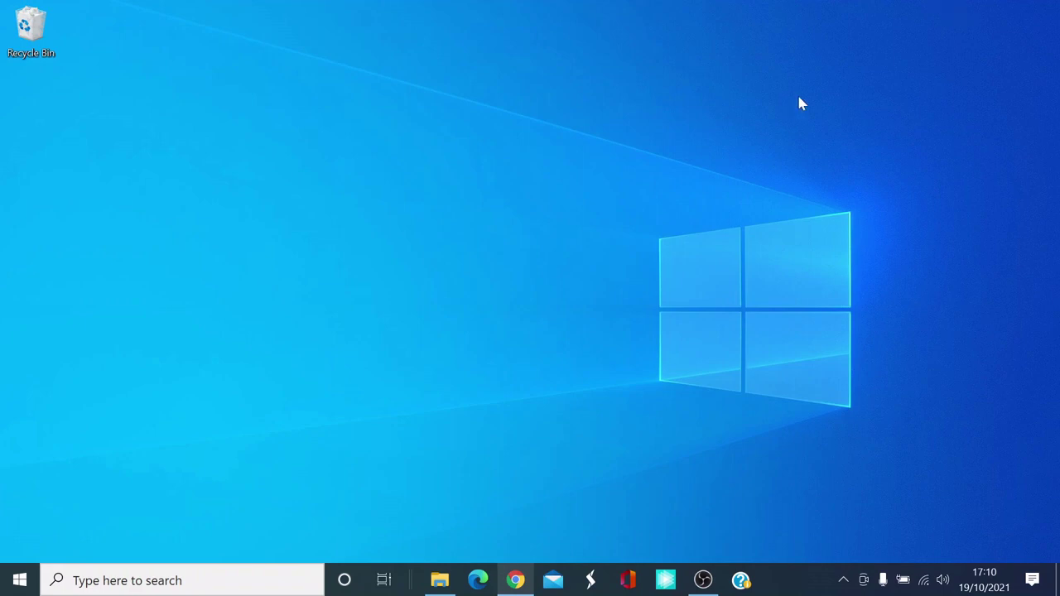
# In Chrome, open the first cat video from the TikTok pet profile in a new tab and pause it in the enlarged player
pyautogui.click(517, 582)
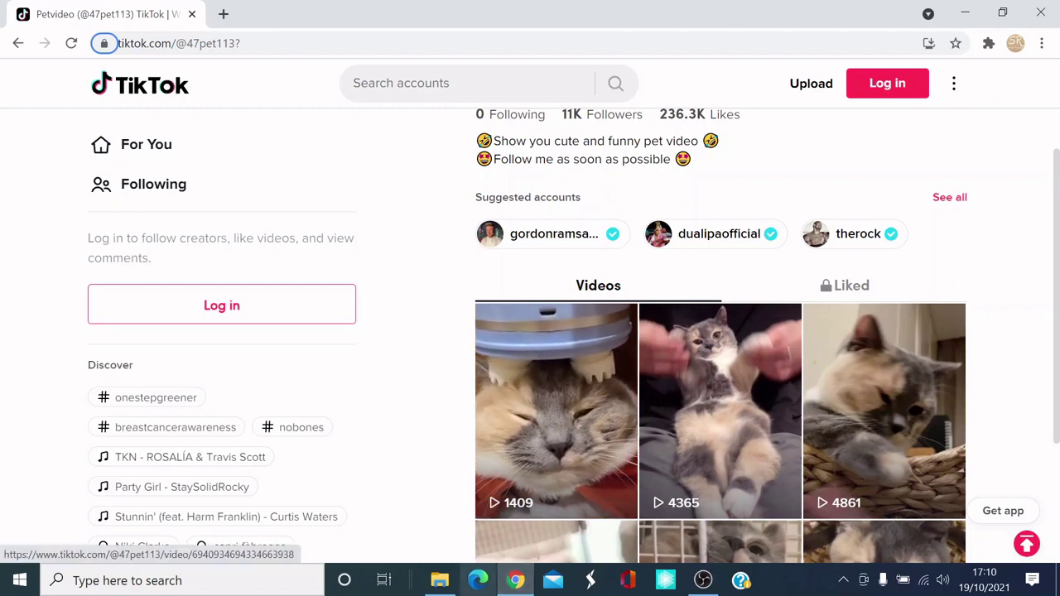
pyautogui.moveTo(1058, 214); pyautogui.dragTo(1058, 273)
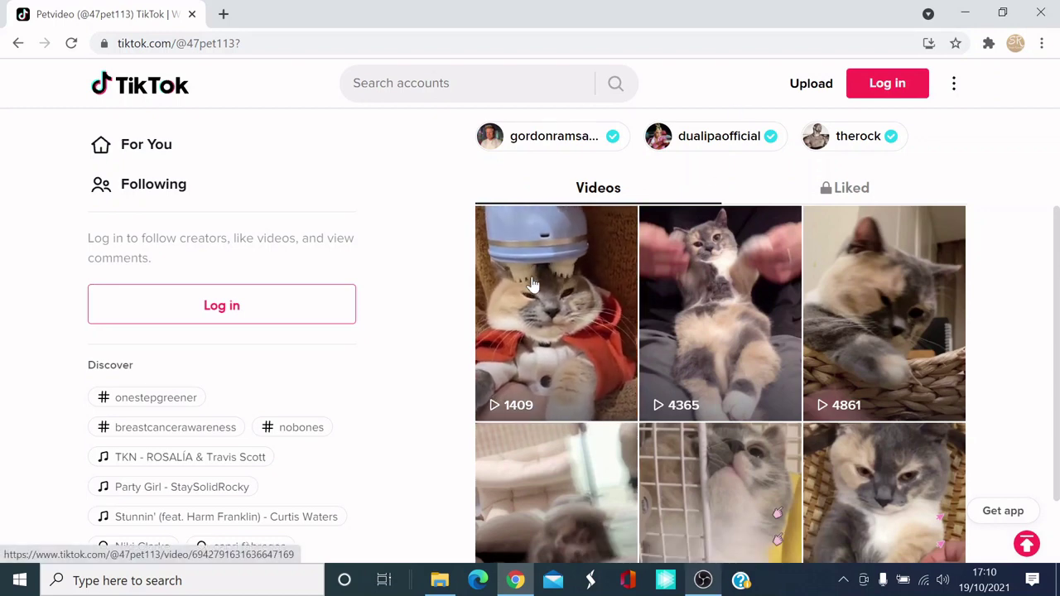
pyautogui.rightClick(534, 284)
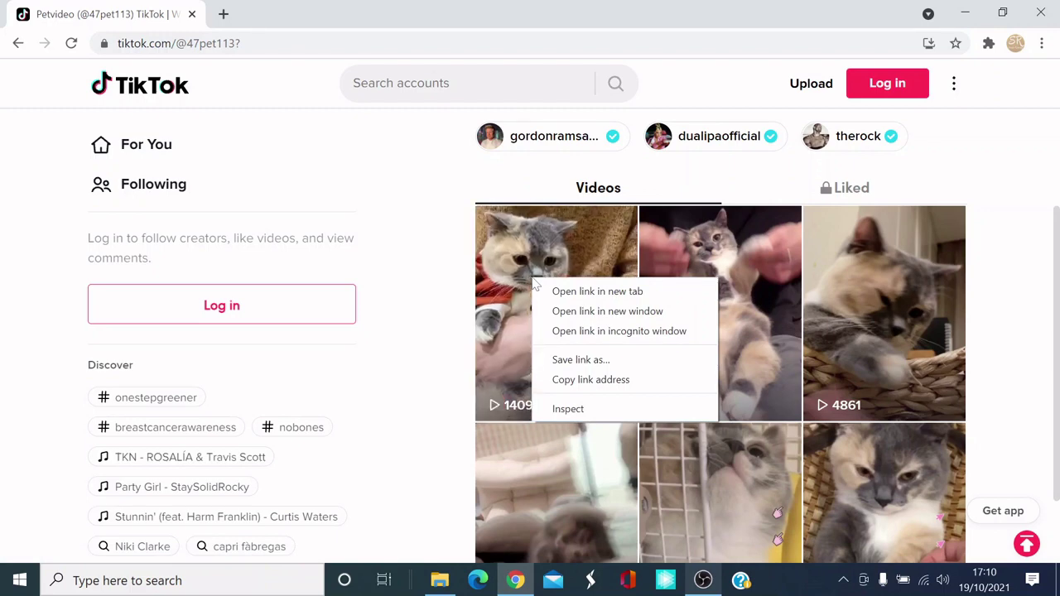
pyautogui.click(577, 292)
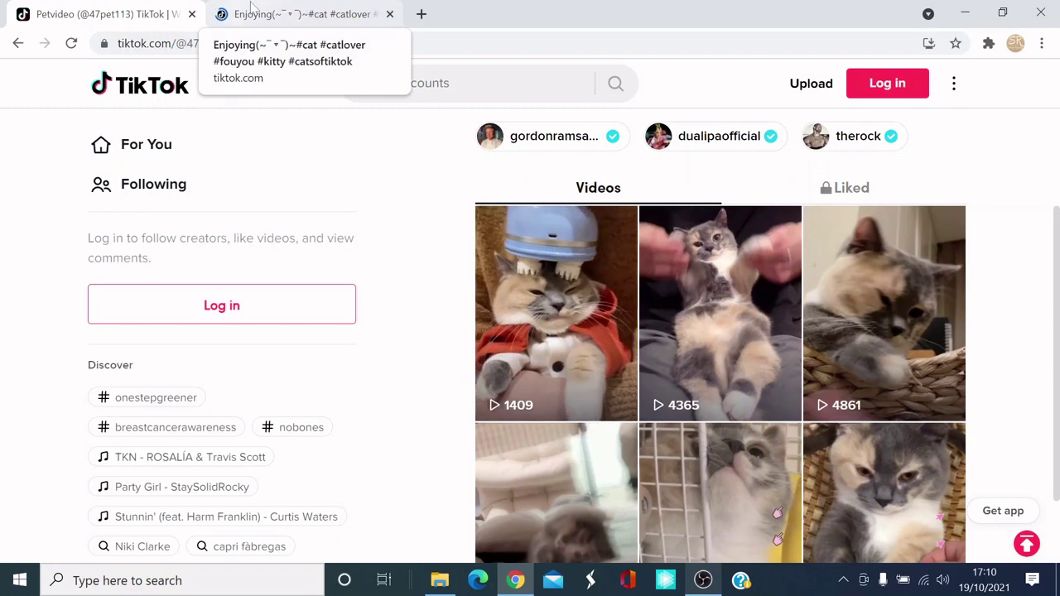
pyautogui.click(252, 7)
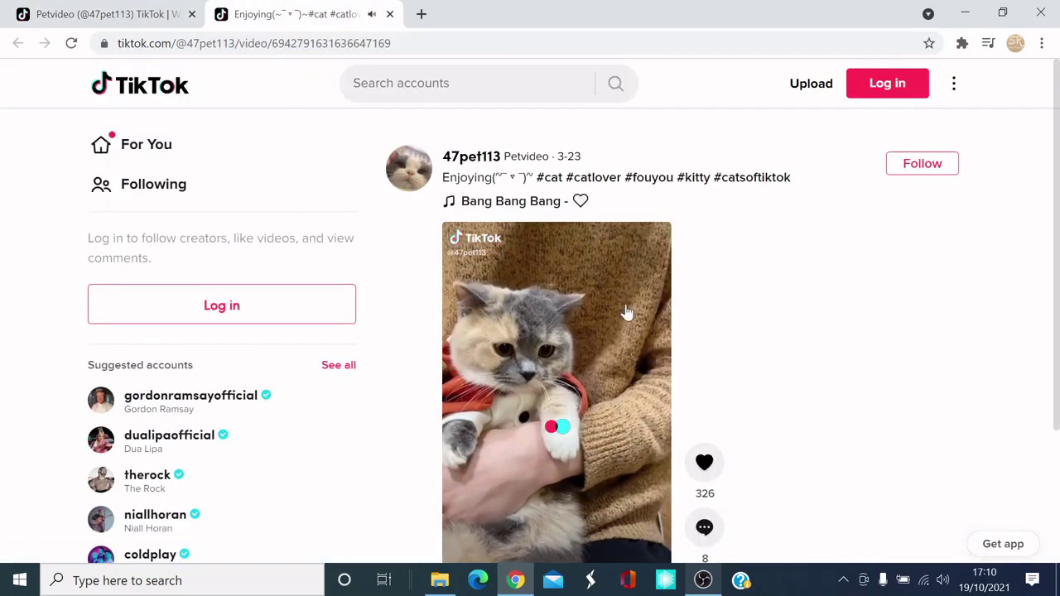
pyautogui.click(573, 391)
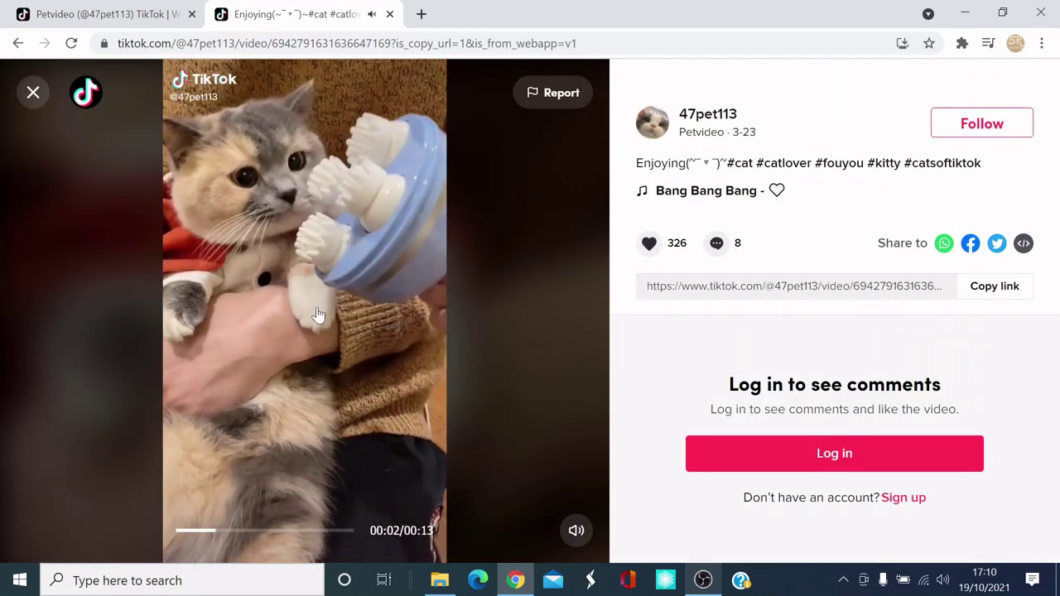
pyautogui.click(318, 314)
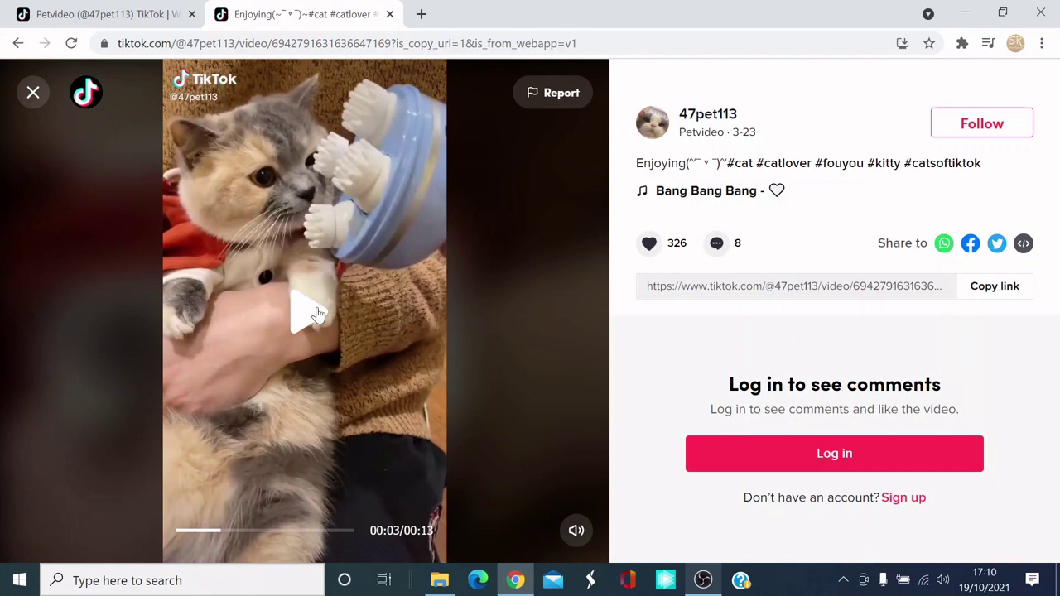
# Inspect the video page and show its network activity filtered to Media requests
pyautogui.rightClick(287, 235)
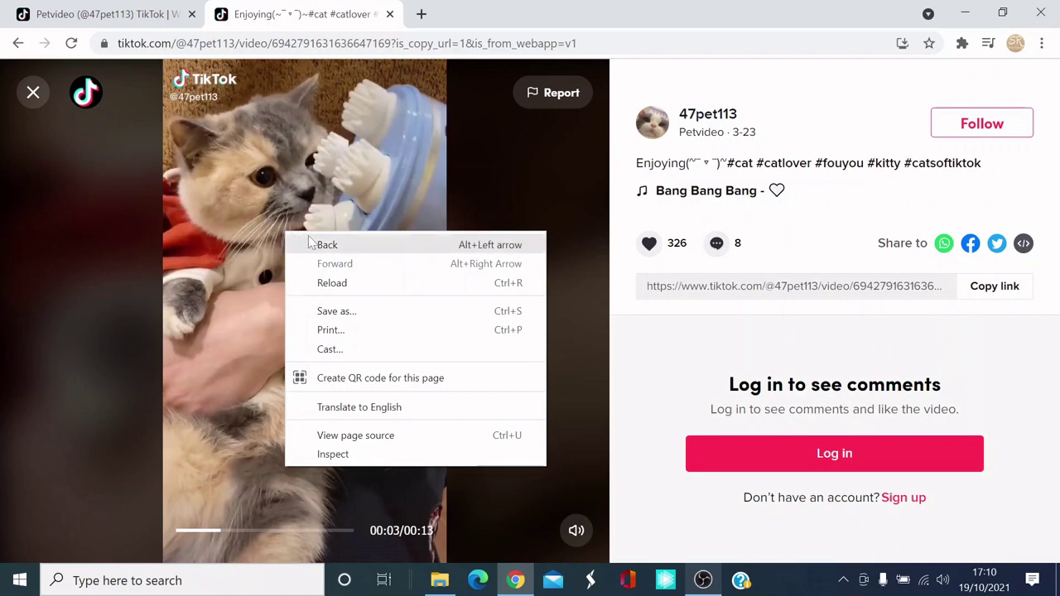
pyautogui.click(333, 455)
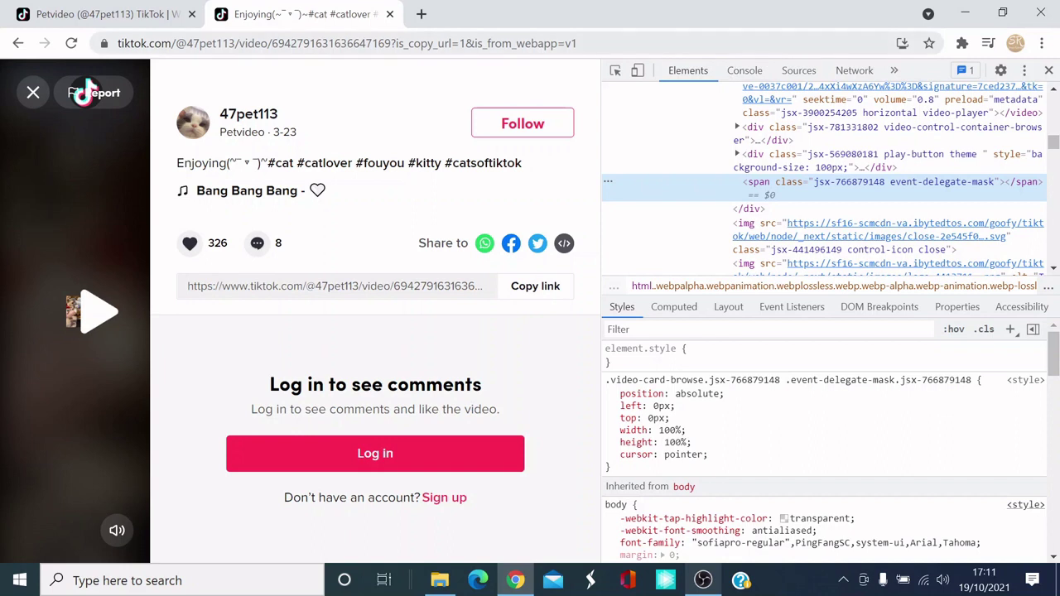
pyautogui.click(846, 73)
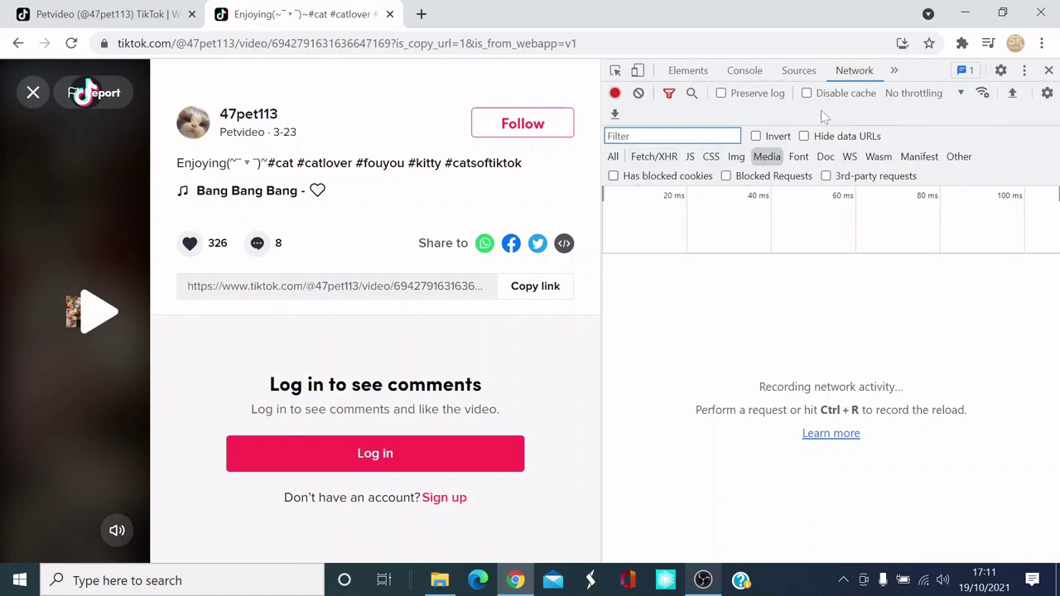
pyautogui.click(760, 158)
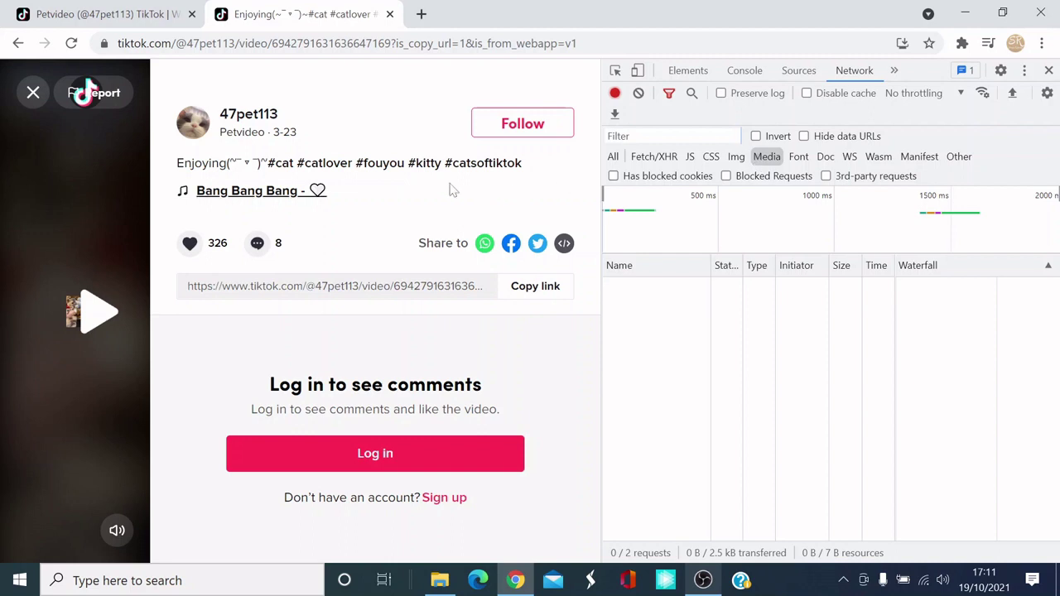
# Reload the video page to capture its media request and pause the video in the enlarged player
pyautogui.click(72, 44)
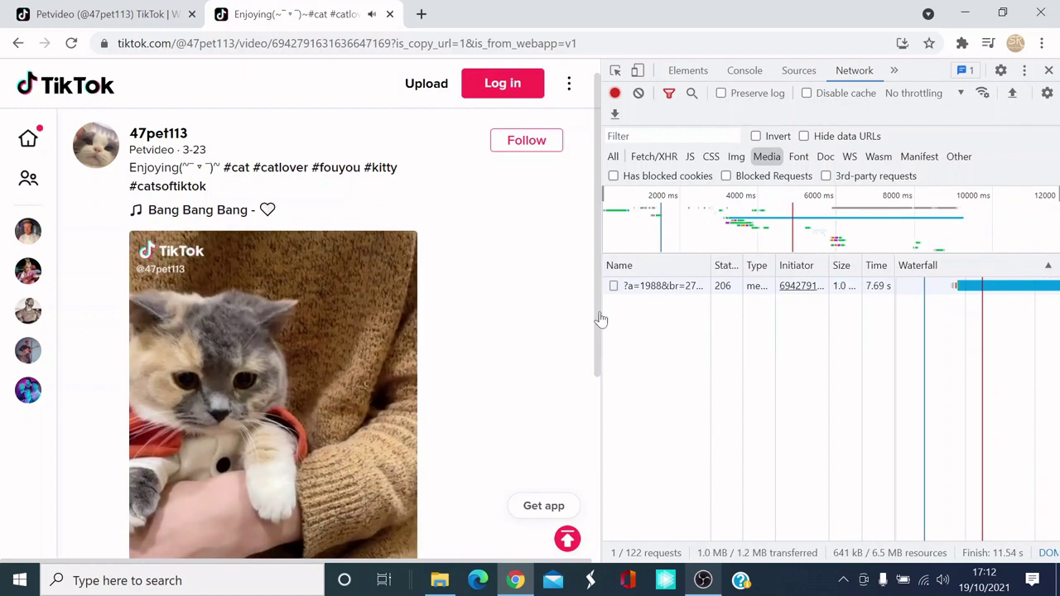
pyautogui.click(238, 433)
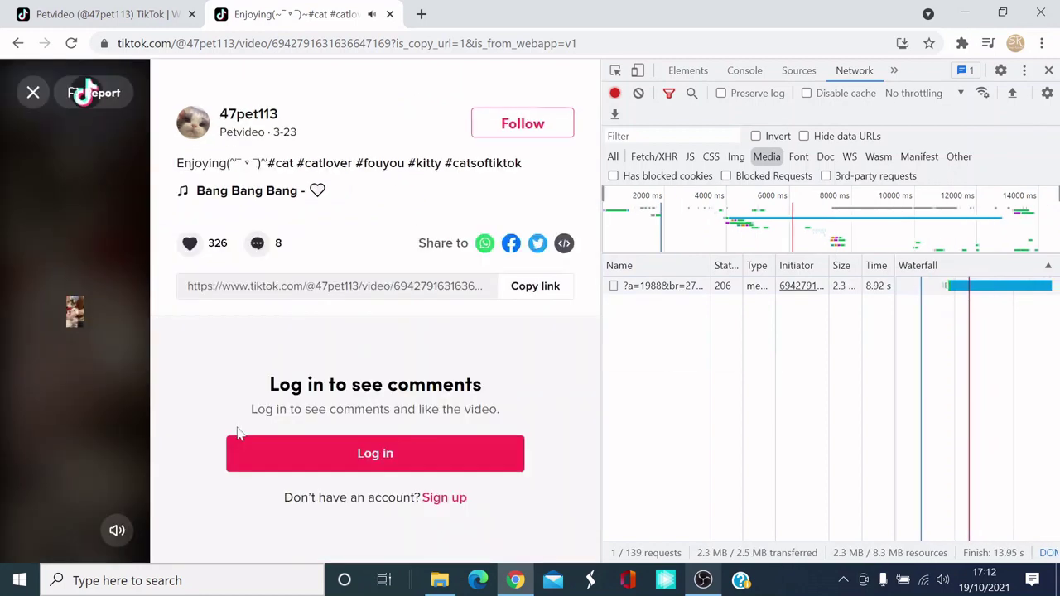
pyautogui.click(76, 319)
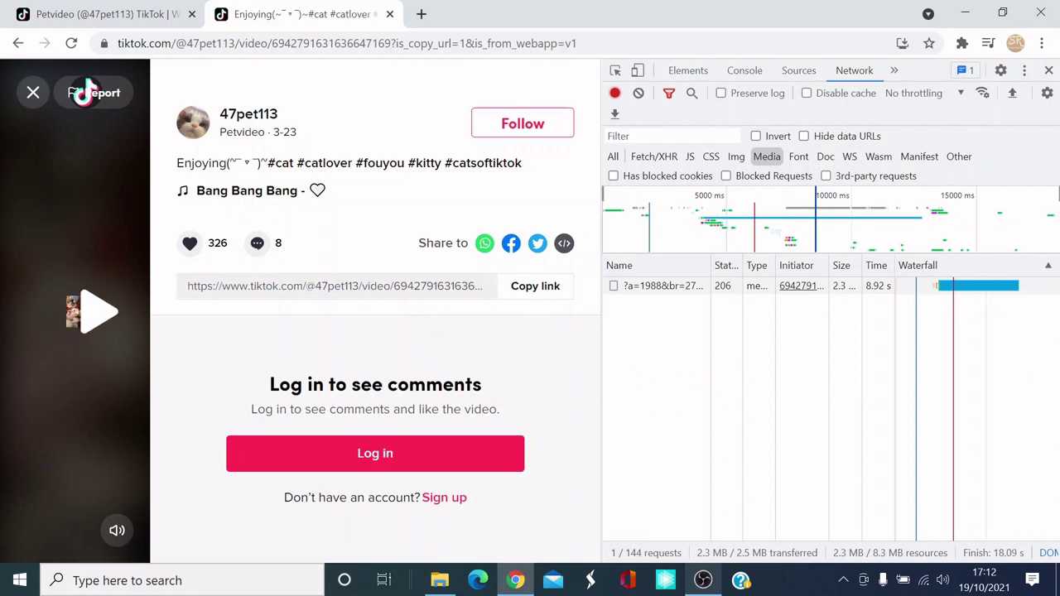
# Open the captured media request in a new tab
pyautogui.rightClick(659, 292)
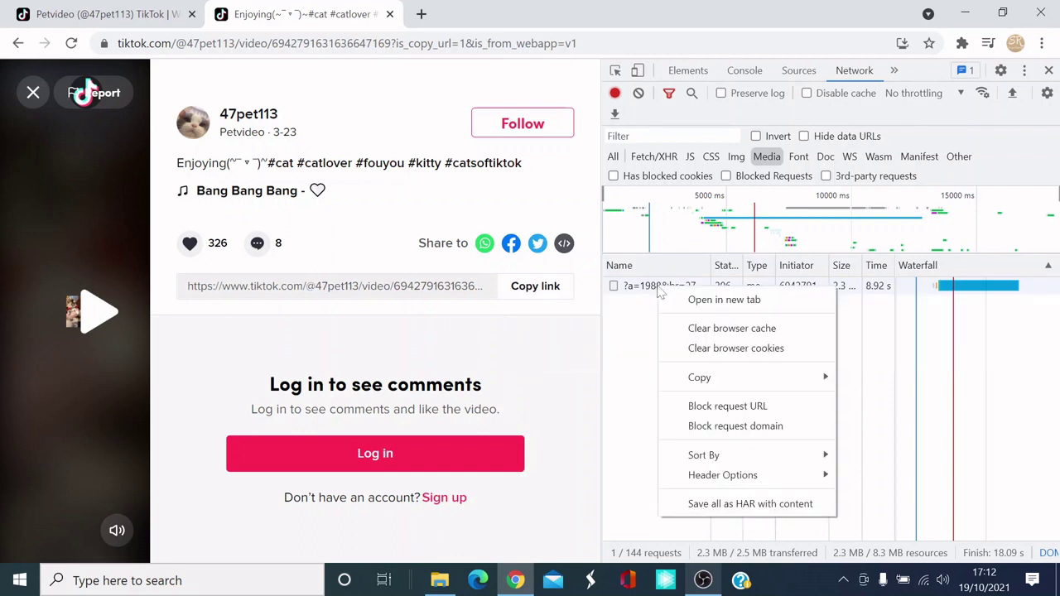
pyautogui.click(708, 304)
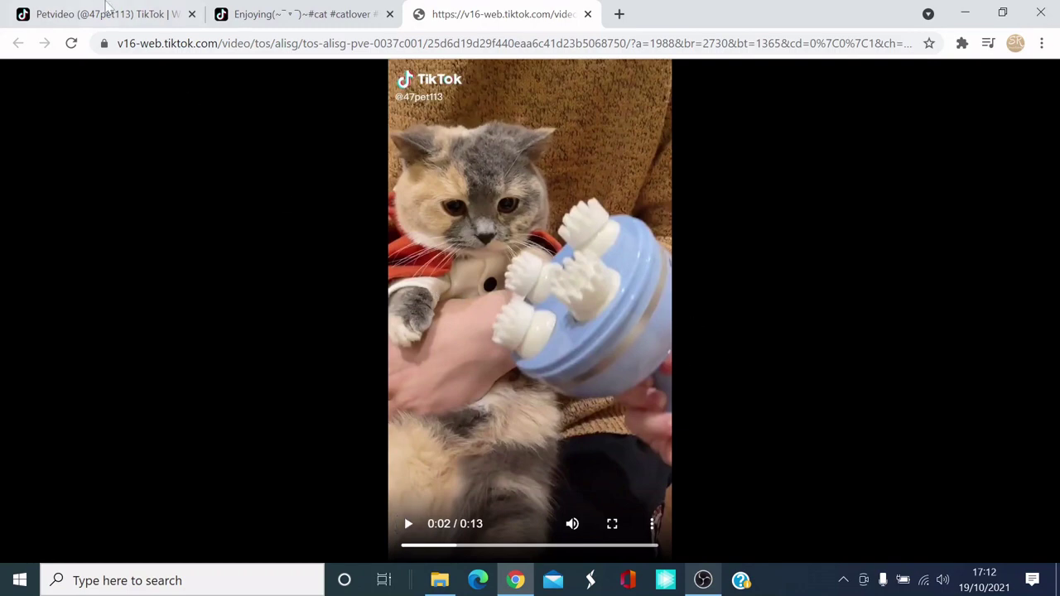
pyautogui.click(243, 17)
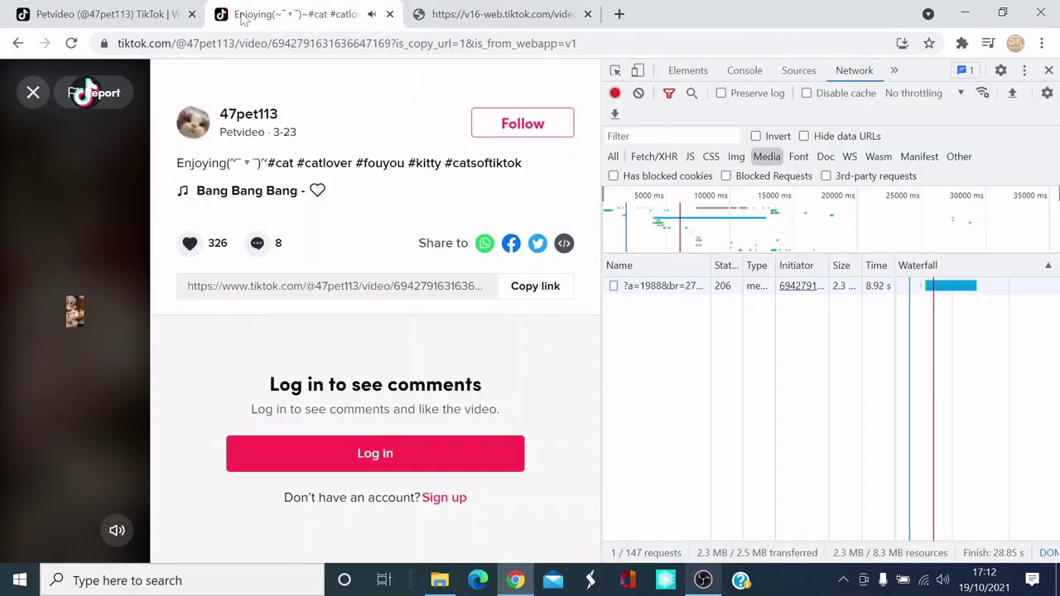
pyautogui.click(123, 13)
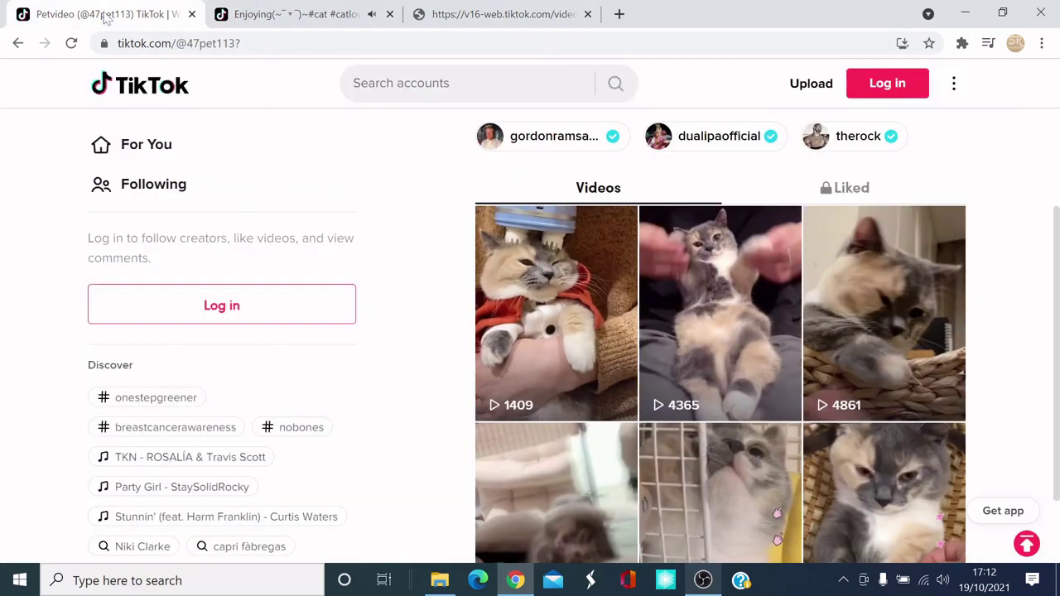
pyautogui.click(290, 14)
pyautogui.click(488, 8)
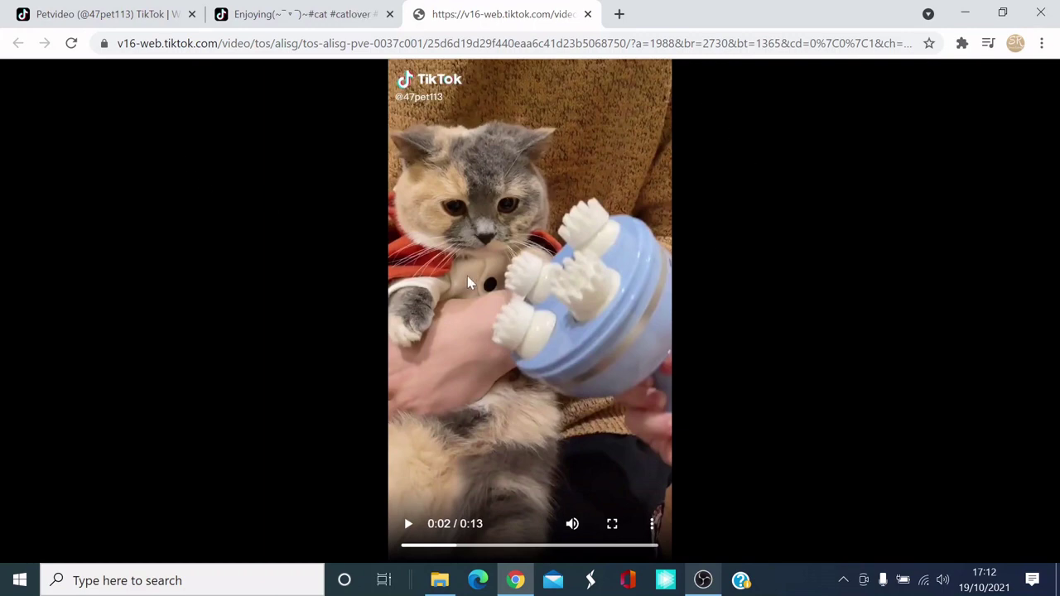
# Save the video to the Desktop as an MP4 file named Cat Video
pyautogui.rightClick(531, 259)
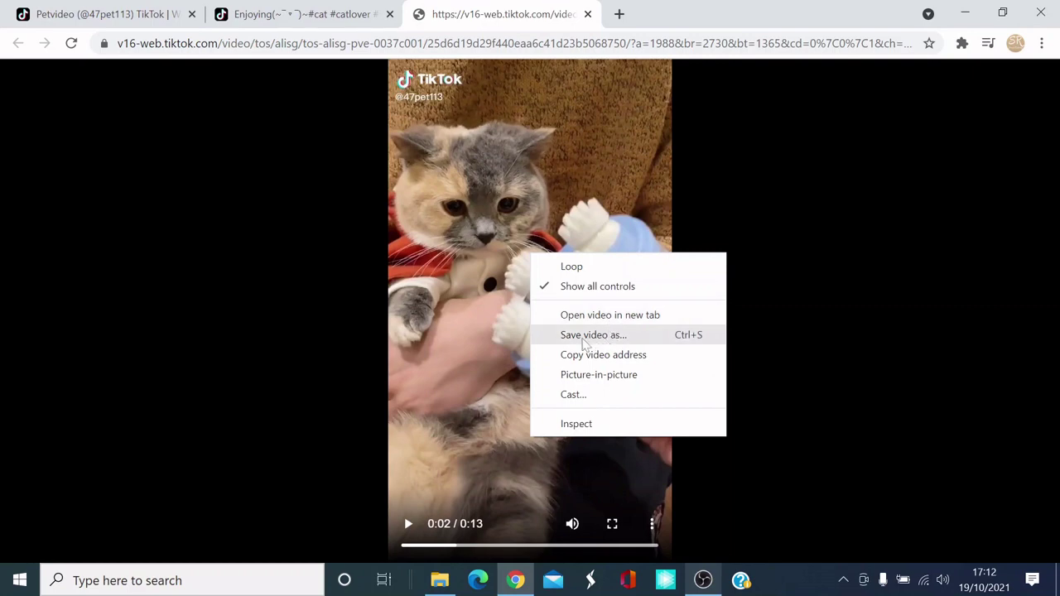
pyautogui.click(583, 341)
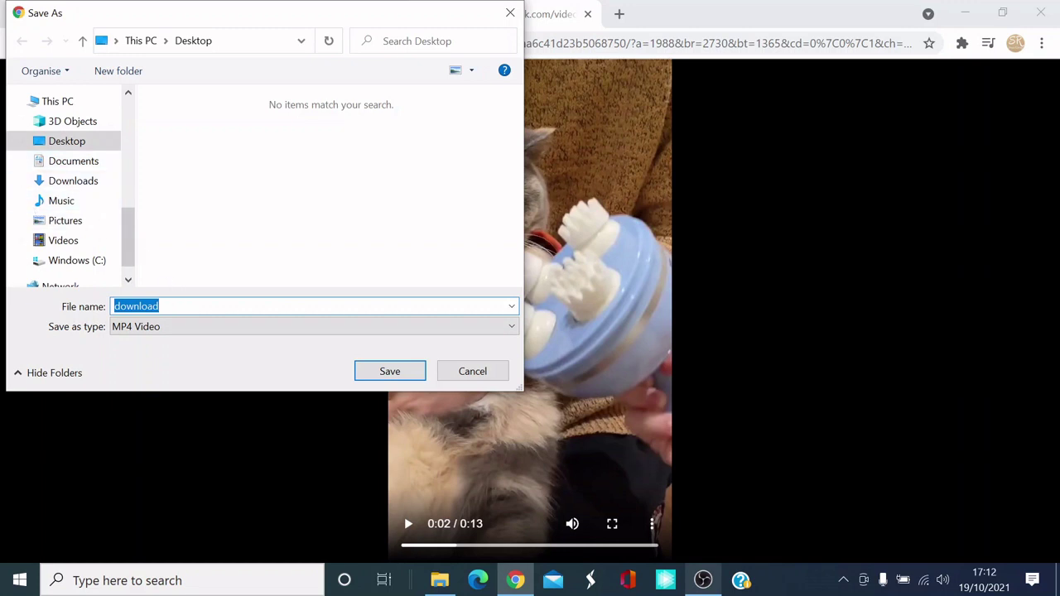
pyautogui.press('BackSpace')
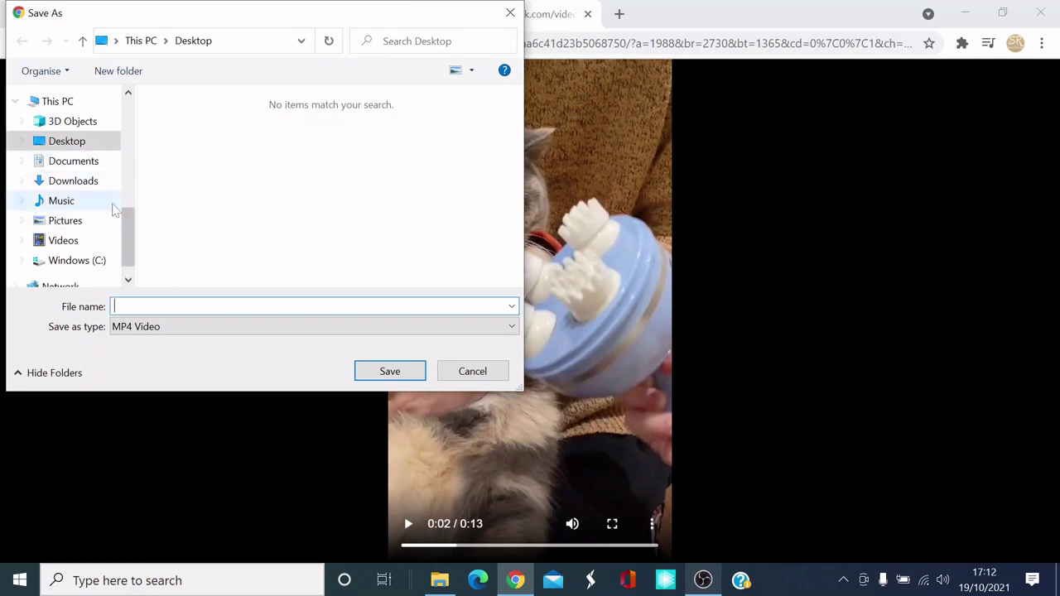
pyautogui.click(170, 306)
pyautogui.write('Ca')
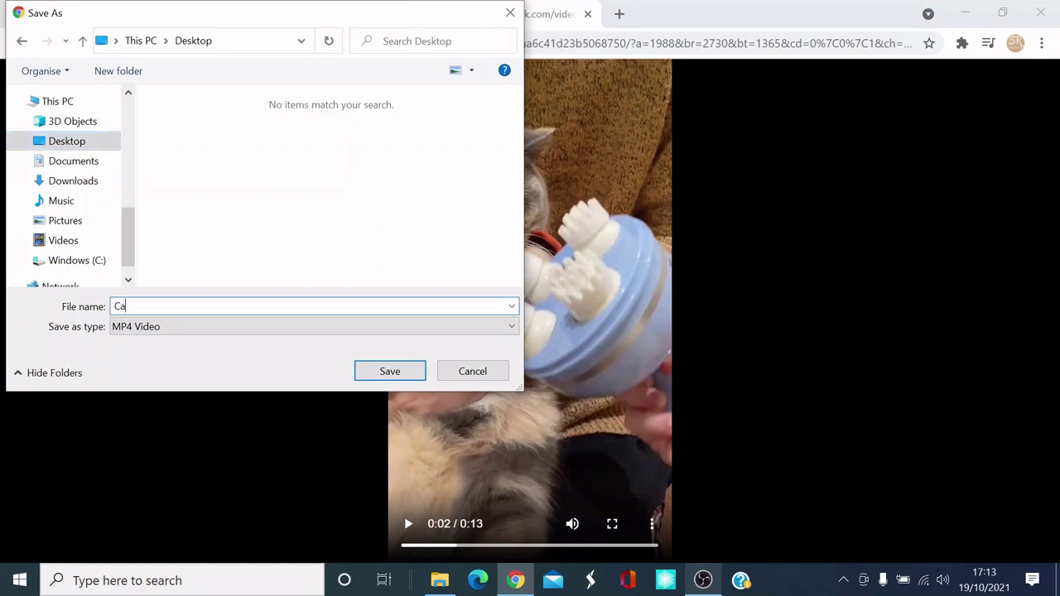
pyautogui.write('t Video')
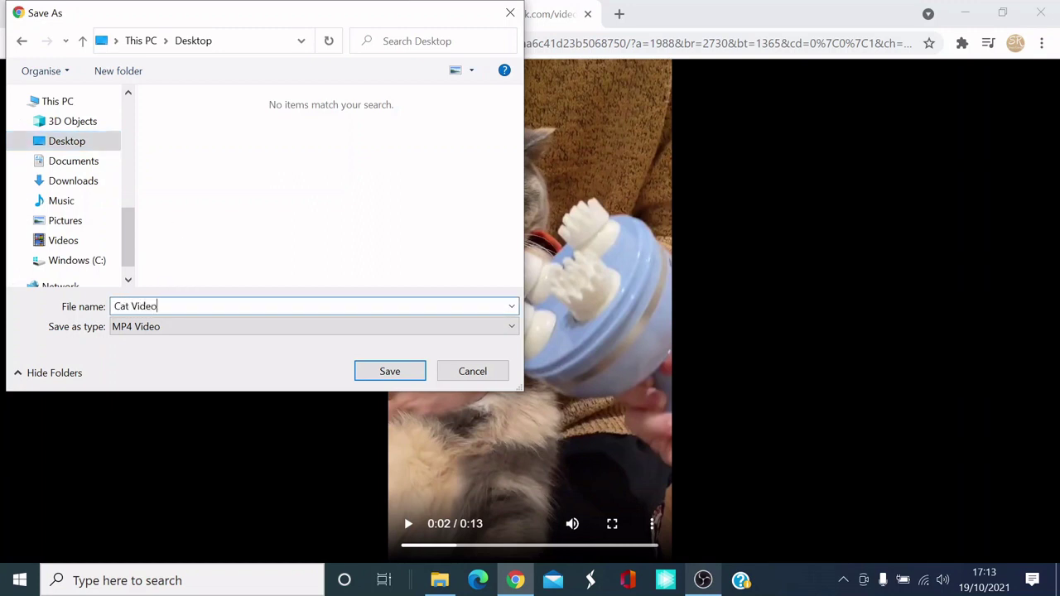
pyautogui.click(382, 371)
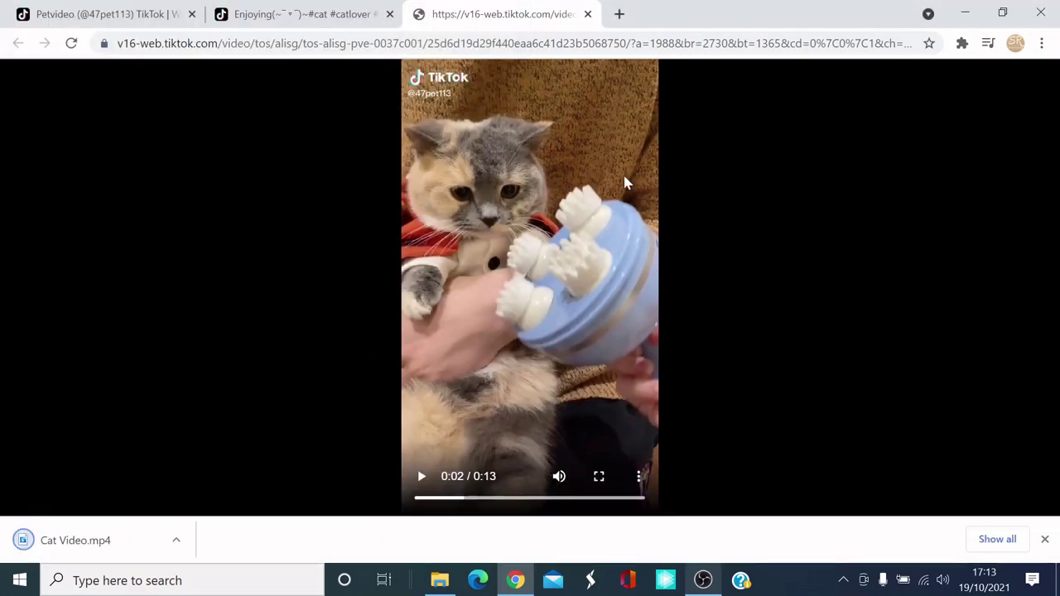
# Minimize the browser and move the saved Cat Video file to the middle of the desktop
pyautogui.click(966, 14)
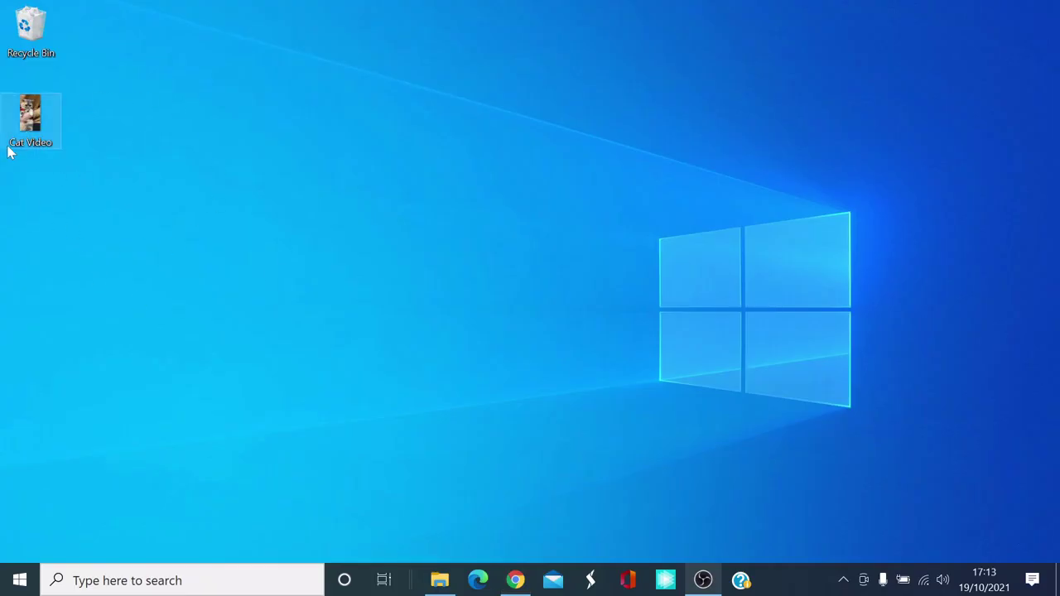
pyautogui.moveTo(25, 120); pyautogui.dragTo(465, 263)
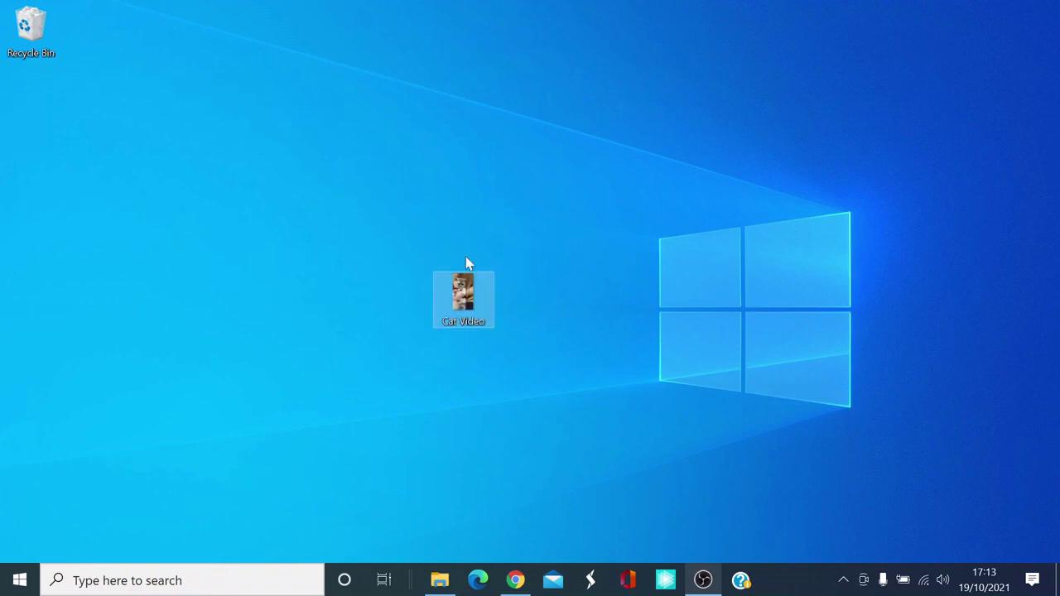
# Play the Cat Video file from the desktop to check it, pause it and close the player
pyautogui.doubleClick(467, 312)
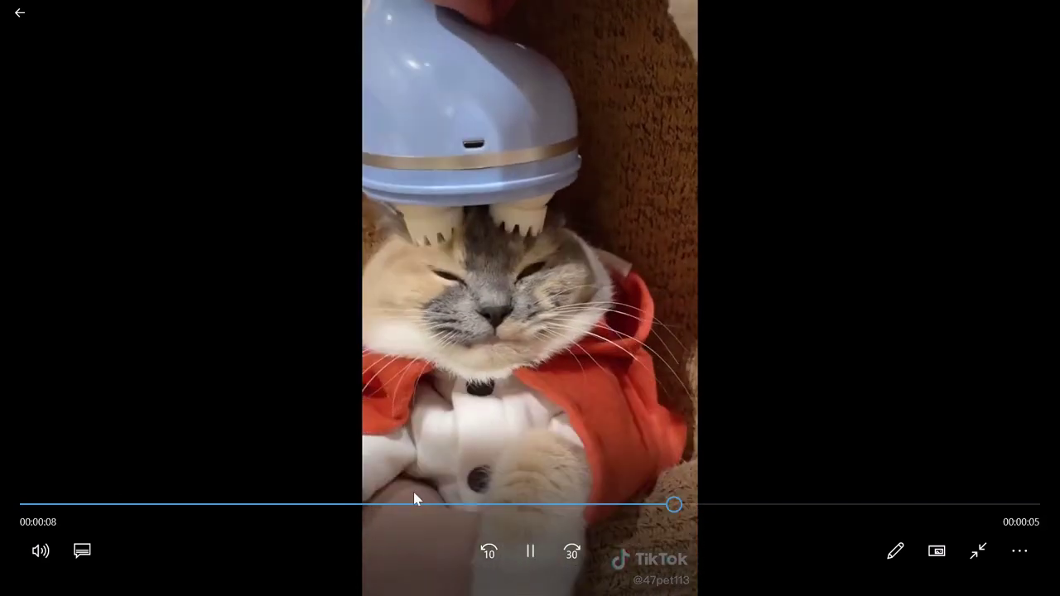
pyautogui.click(531, 551)
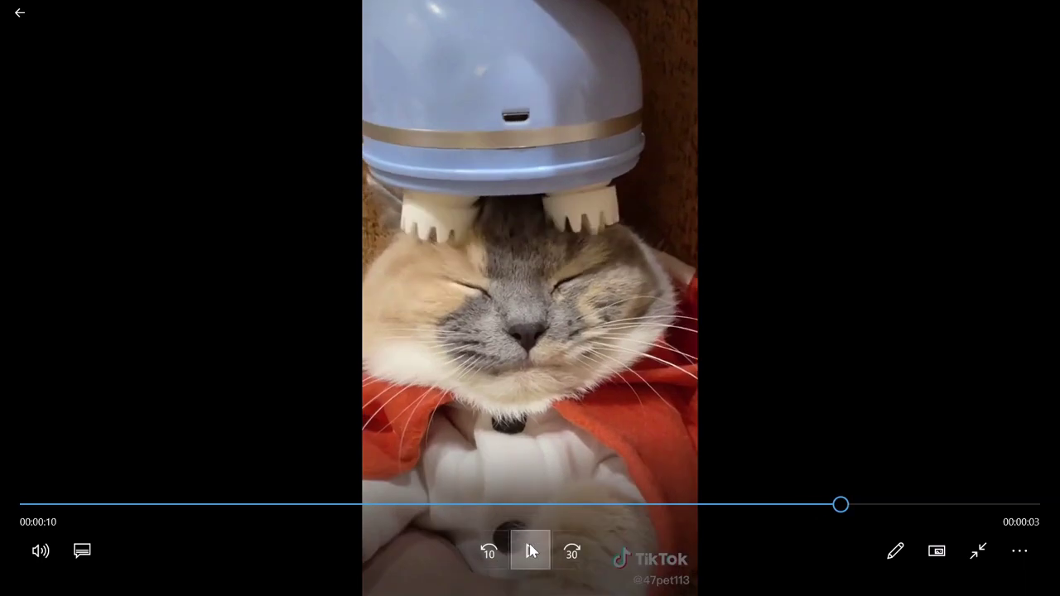
pyautogui.click(21, 14)
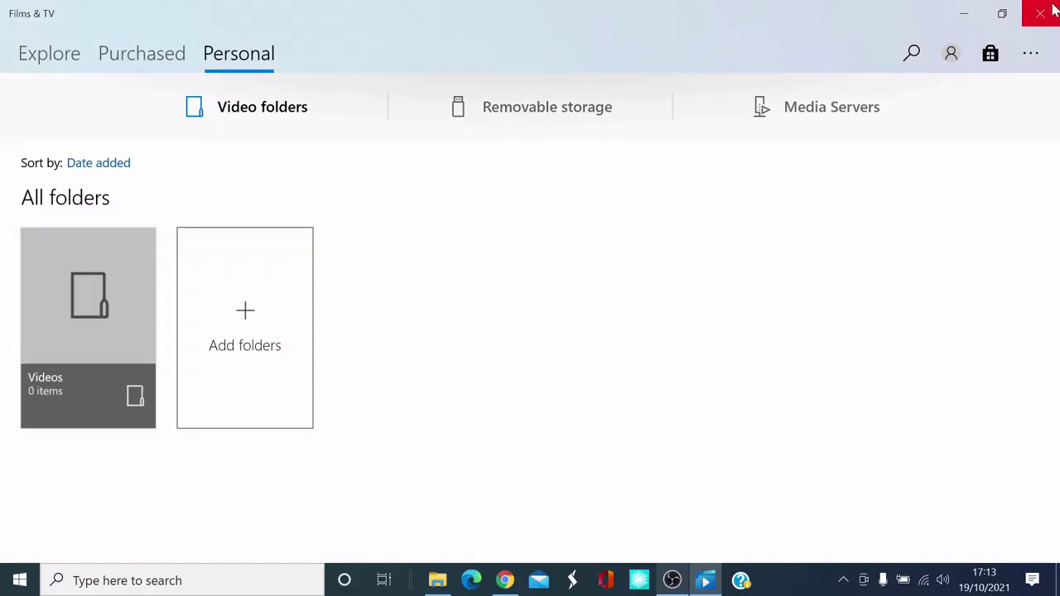
pyautogui.click(1040, 13)
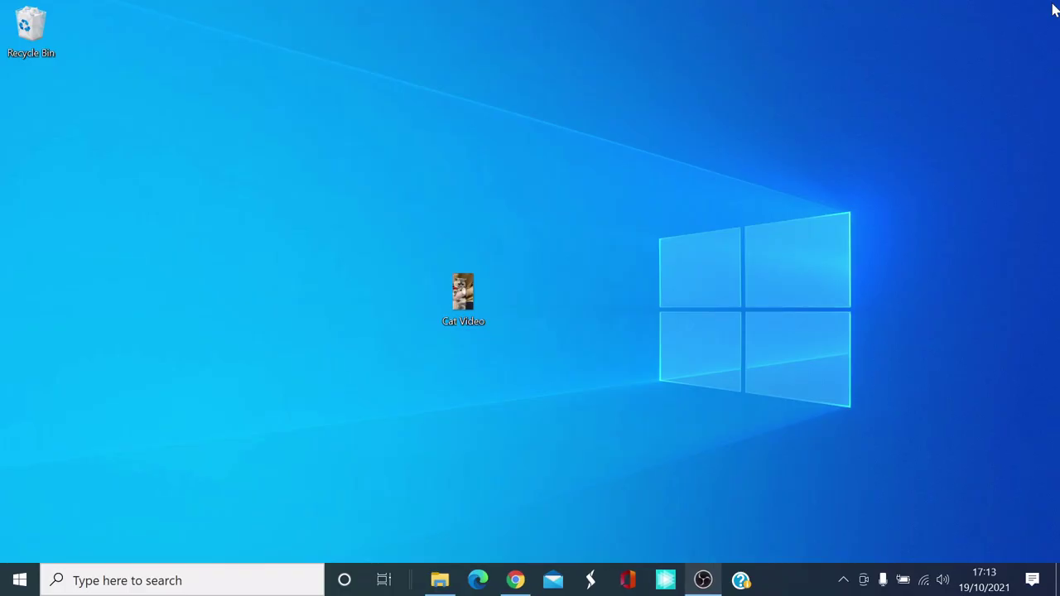